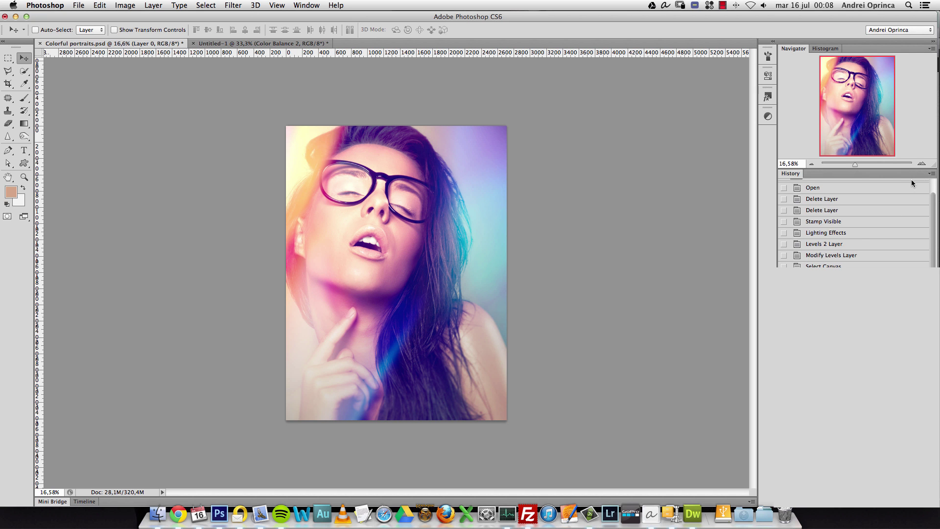
Compare Colorful portraits.psd with Untitled-1, finishing on Untitled-1 and its layered portrait
{"action": "left_click", "coordinate": [921, 163]}
{"action": "left_click", "coordinate": [921, 164]}
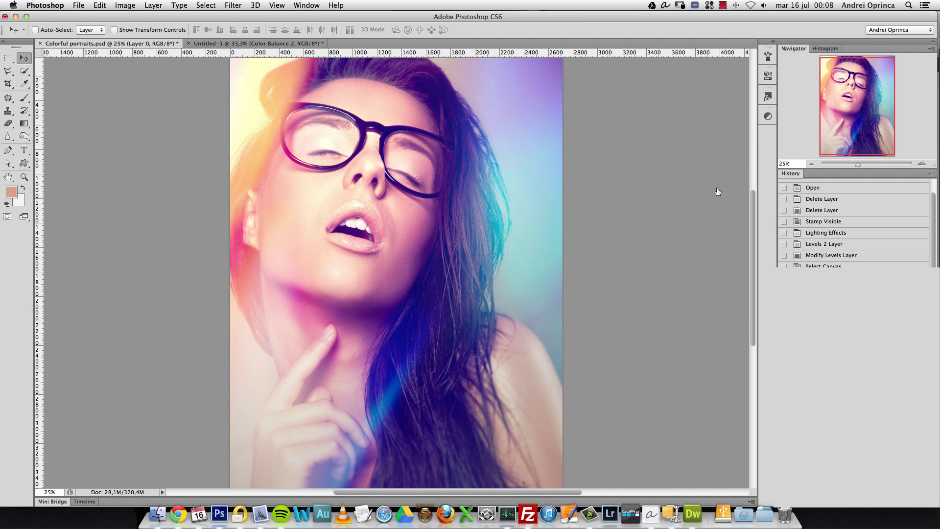
{"action": "left_click", "coordinate": [812, 164]}
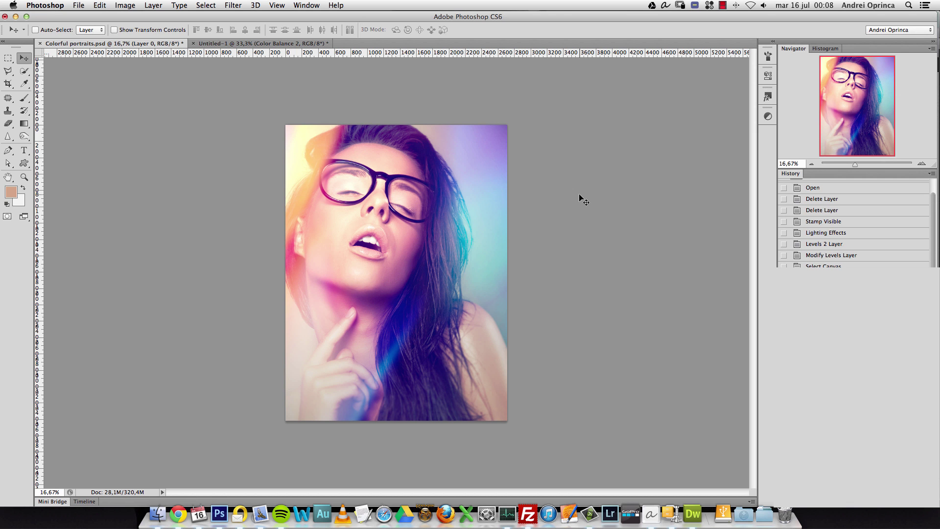
{"action": "left_click", "coordinate": [235, 44]}
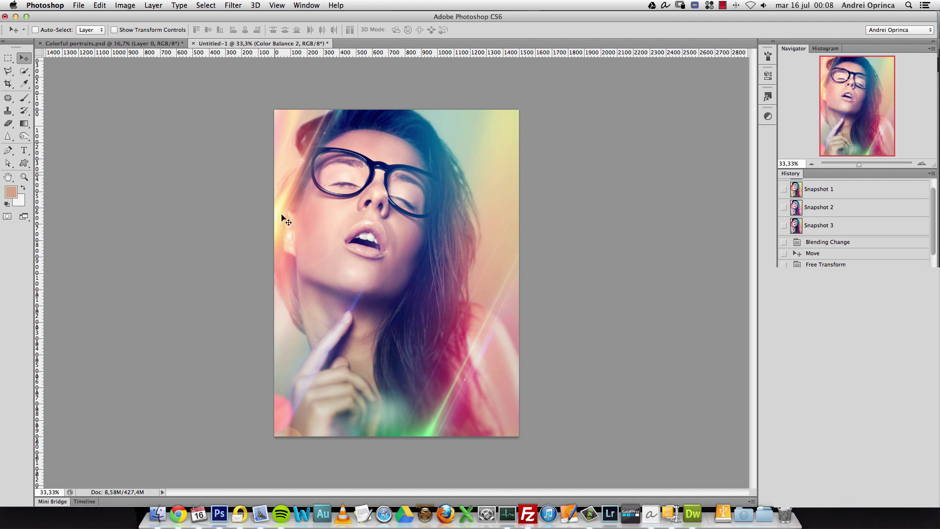
{"action": "left_click", "coordinate": [147, 43]}
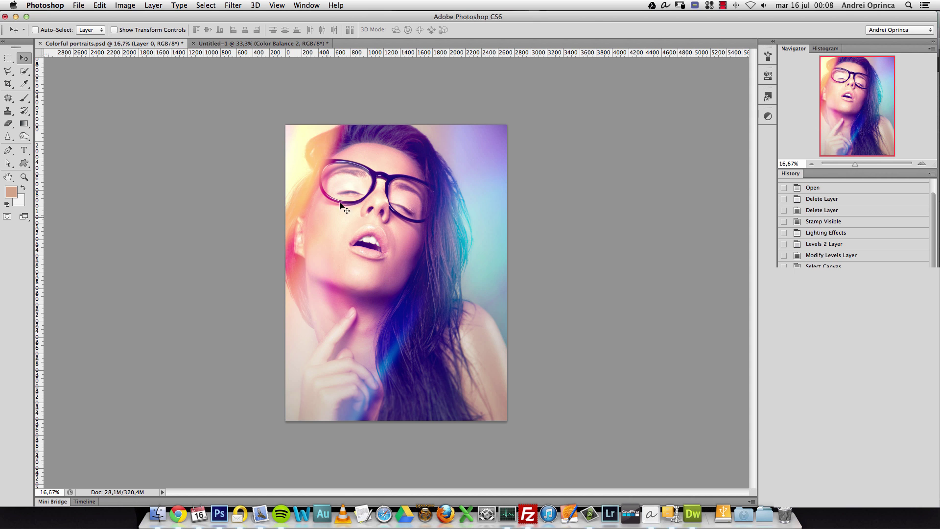
{"action": "left_click", "coordinate": [256, 43]}
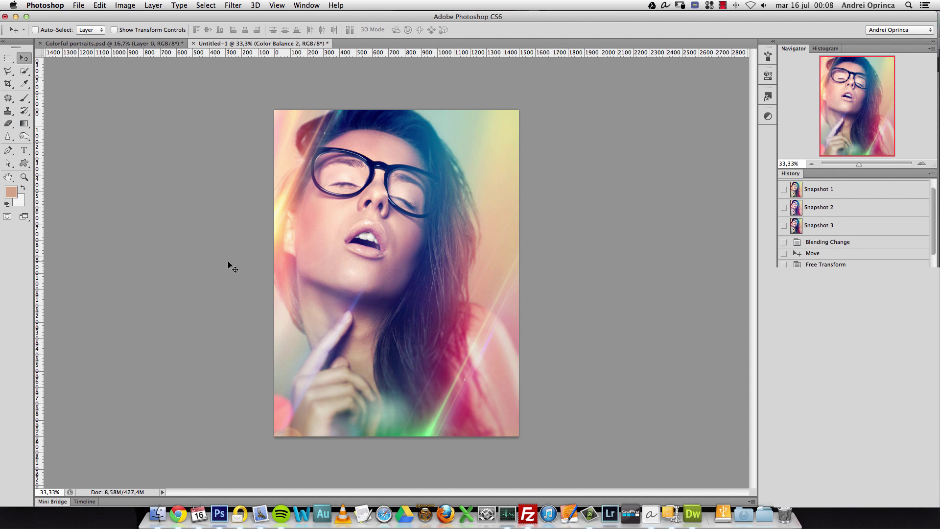
{"action": "left_click", "coordinate": [113, 44]}
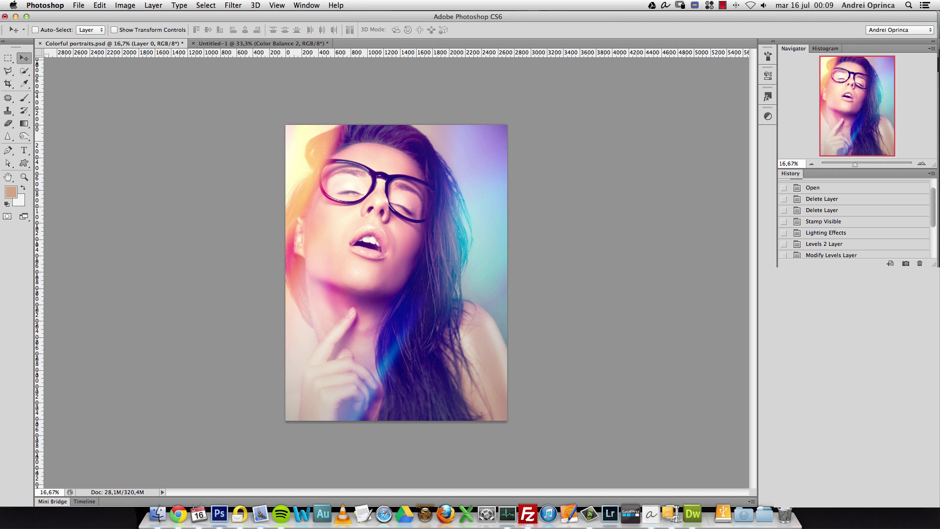
{"action": "left_click", "coordinate": [245, 44]}
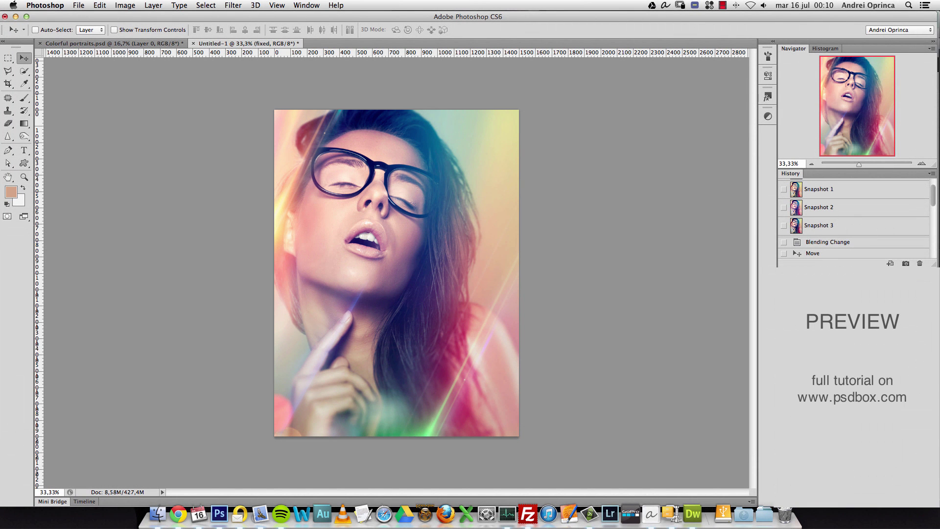
Select the fixed layer and the effect layers above Group 1, then delete them
{"action": "key", "text": "super+g"}
{"action": "key", "text": "alt+bracketright"}
{"action": "key", "text": "super+alt+a"}
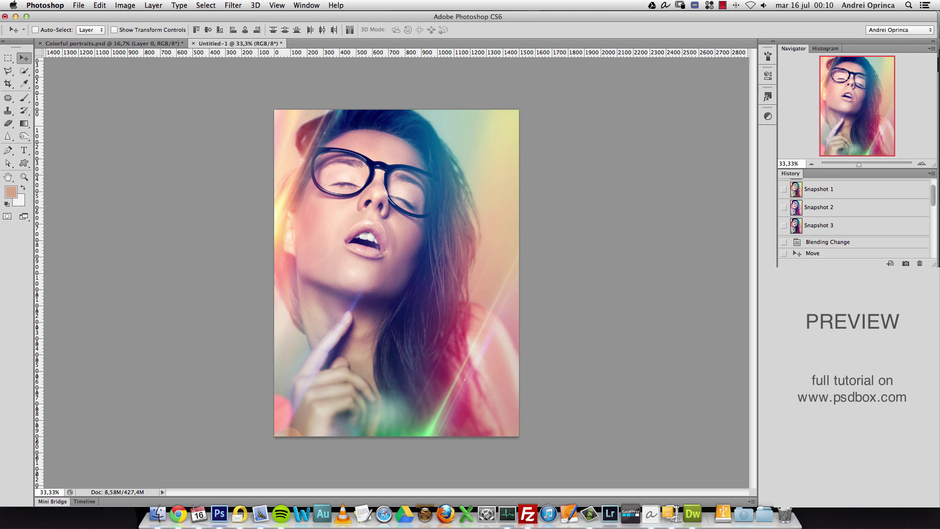
{"action": "key", "text": "Delete"}
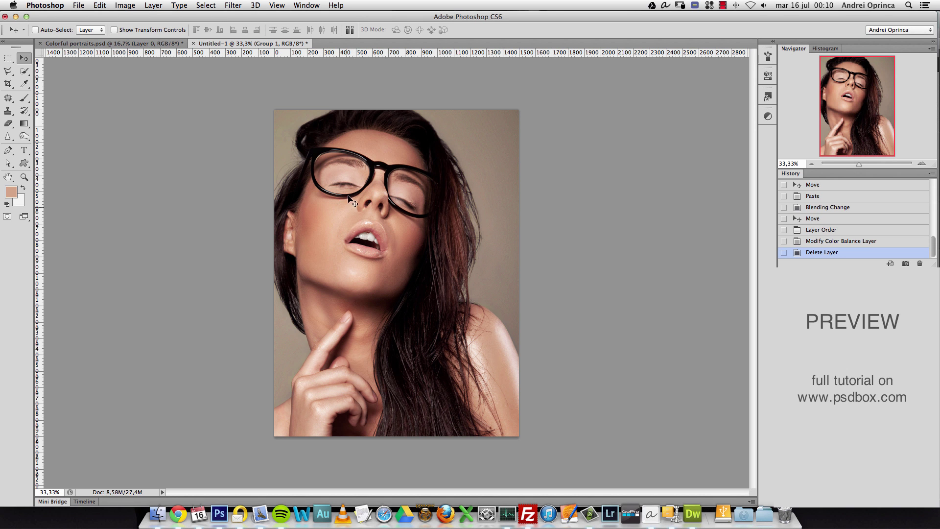
Start a crop and toggle classic mode off again, keeping the Custom shield colour
{"action": "key", "text": "c"}
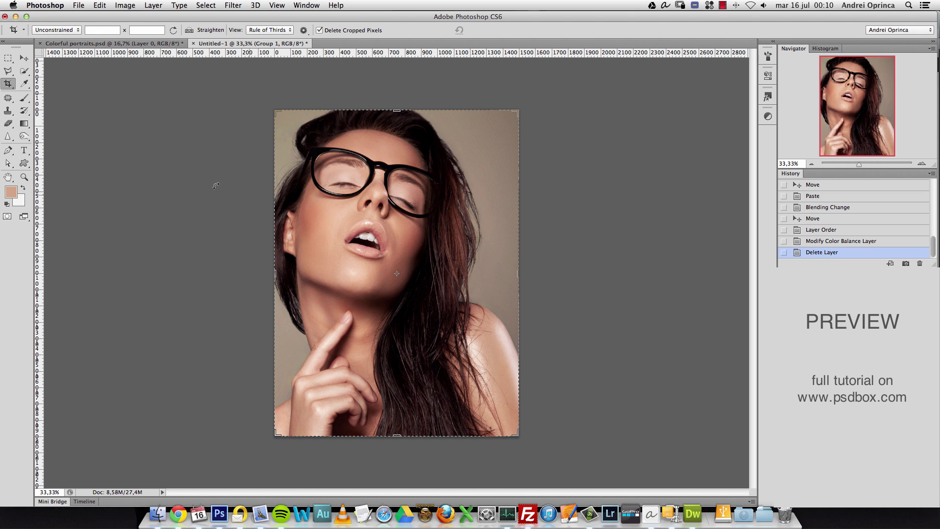
{"action": "left_click", "coordinate": [304, 30]}
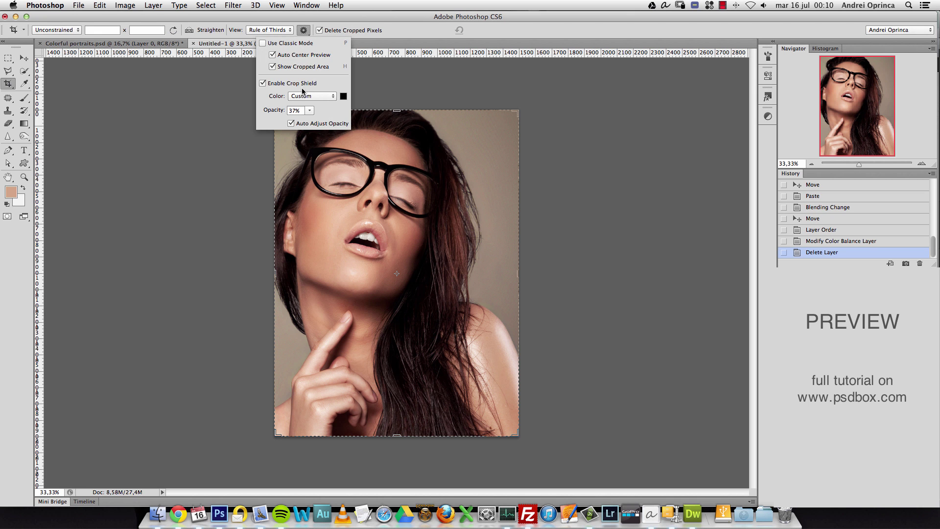
{"action": "left_click", "coordinate": [263, 43]}
{"action": "left_click", "coordinate": [262, 43]}
{"action": "left_click", "coordinate": [328, 96]}
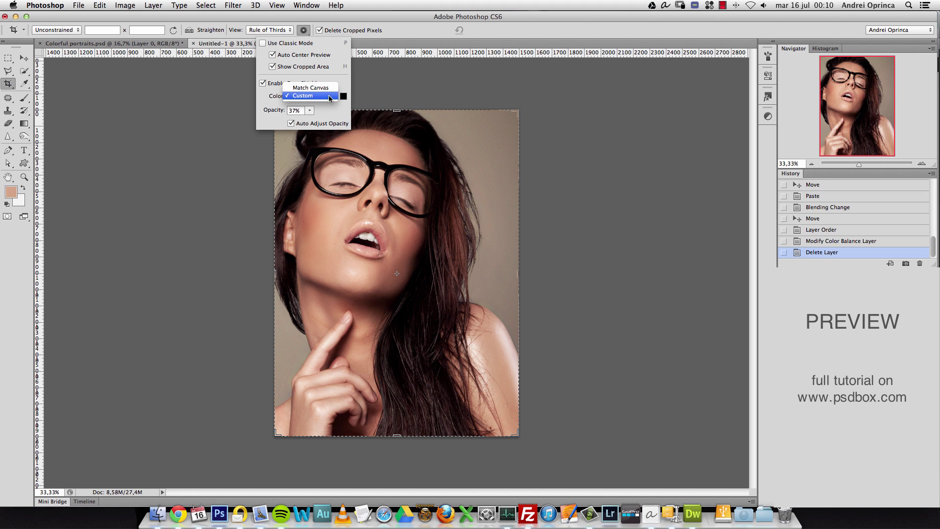
{"action": "left_click", "coordinate": [264, 31]}
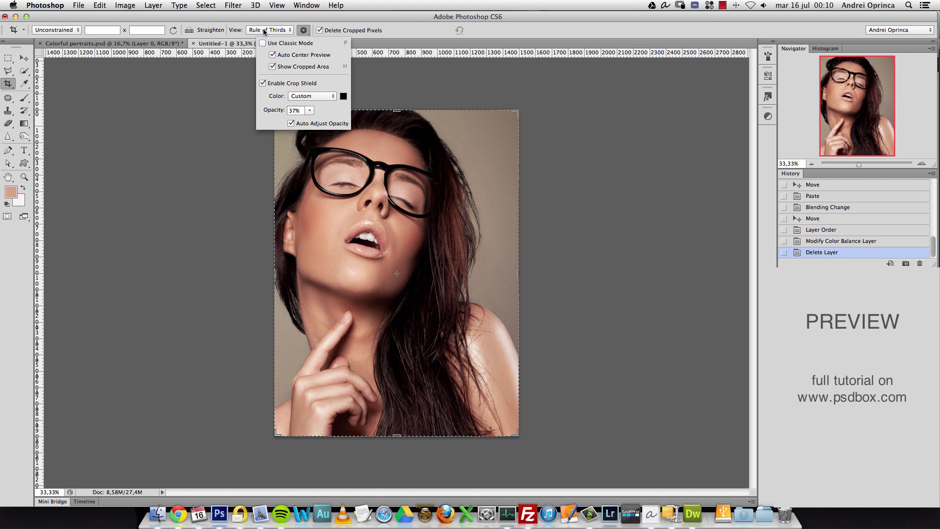
Try a Grid crop overlay, revert to Rule of Thirds, and exit cropping to the Move tool
{"action": "left_click", "coordinate": [264, 32]}
{"action": "left_click", "coordinate": [260, 40]}
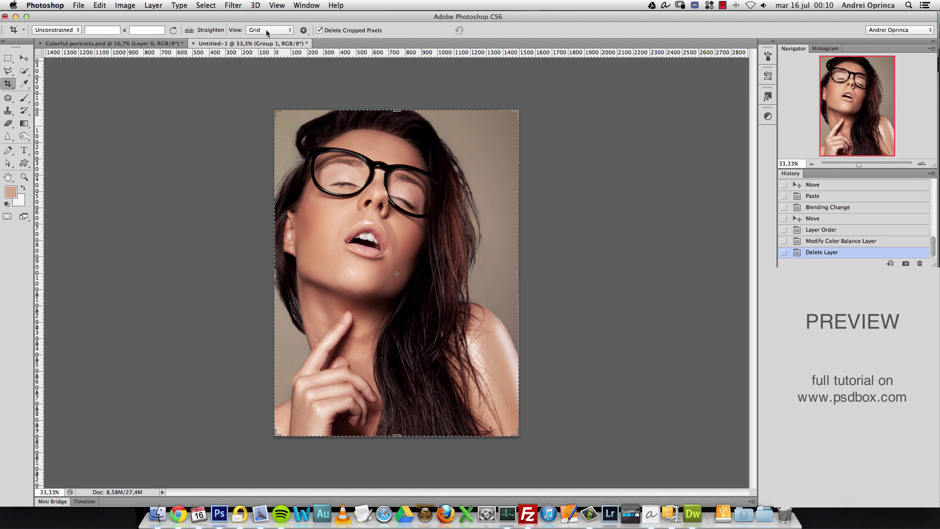
{"action": "left_click", "coordinate": [267, 31]}
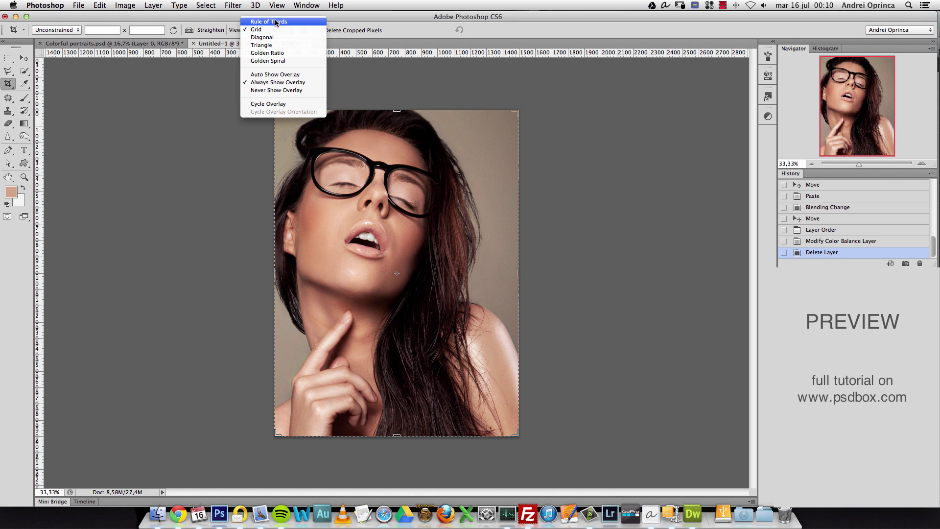
{"action": "left_click", "coordinate": [276, 23]}
{"action": "left_click", "coordinate": [304, 31]}
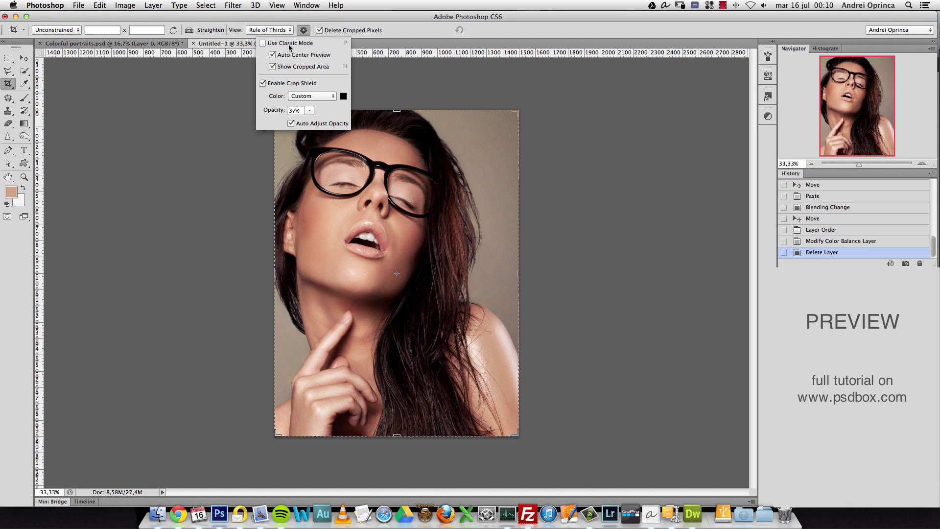
{"action": "left_click", "coordinate": [406, 30]}
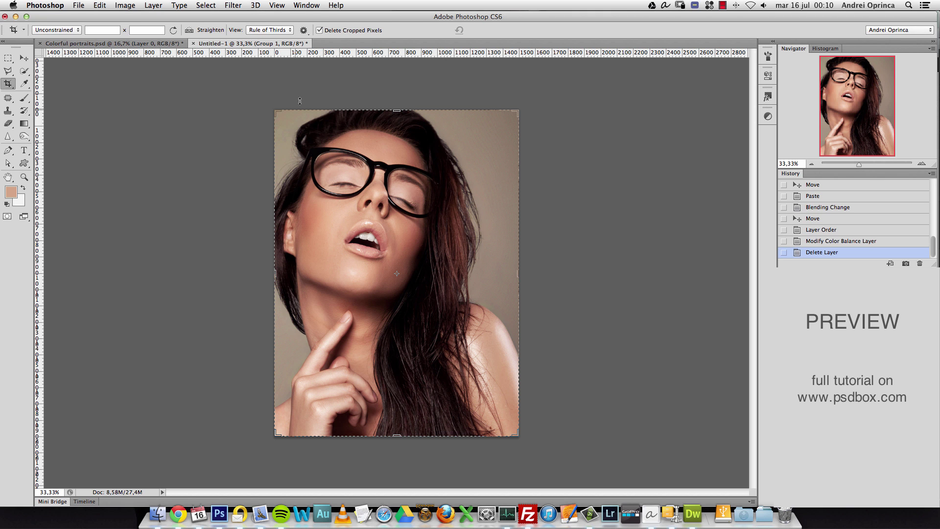
{"action": "left_click", "coordinate": [24, 58]}
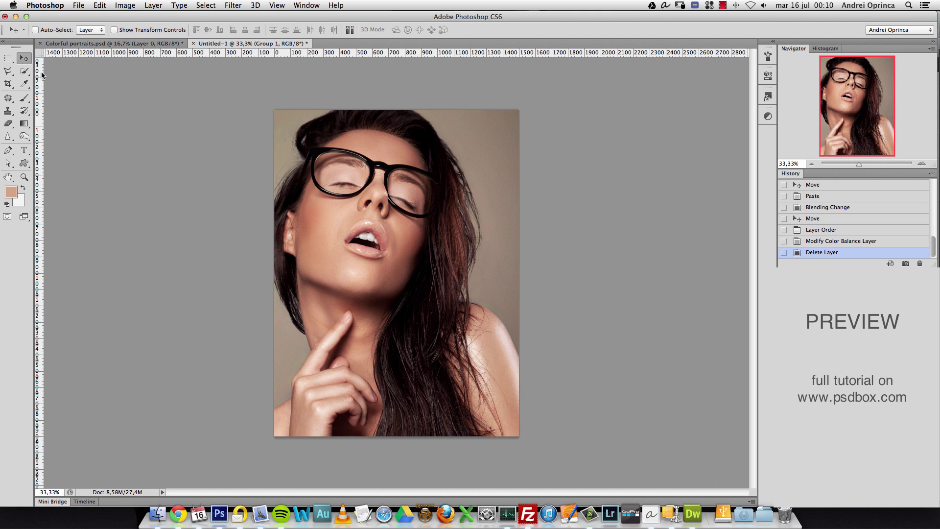
Zoom the portrait to 100%, pan across it with the Navigator, and close the Color Balance settings
{"action": "left_click", "coordinate": [921, 164]}
{"action": "left_click", "coordinate": [922, 164]}
{"action": "left_click", "coordinate": [923, 164]}
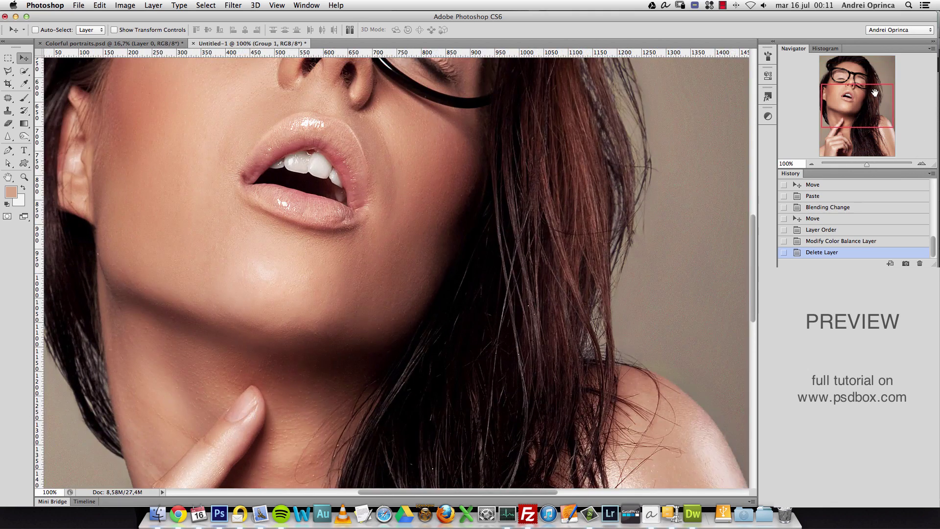
{"action": "scroll", "coordinate": [745, 364], "scroll_direction": "up", "scroll_amount": 3}
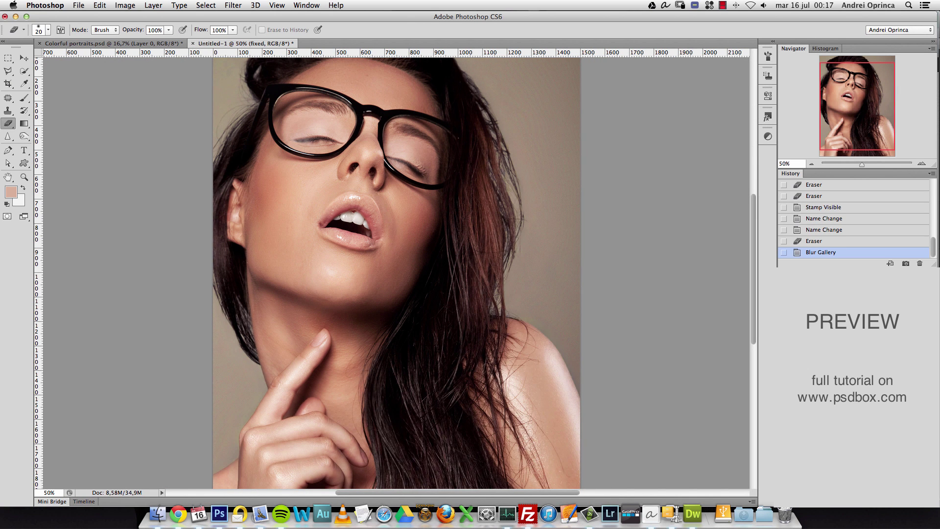
{"action": "left_click_drag", "start_coordinate": [875, 125], "coordinate": [873, 131]}
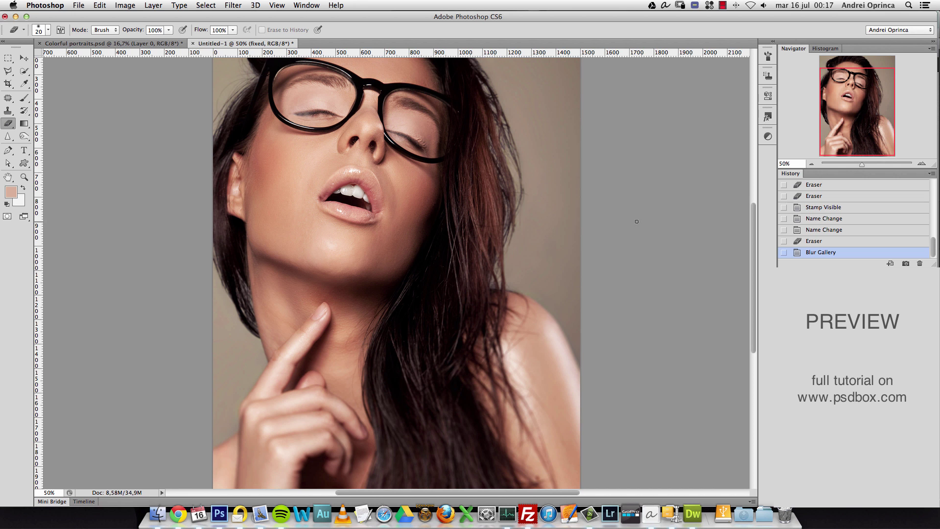
{"action": "left_click_drag", "start_coordinate": [861, 96], "coordinate": [866, 88]}
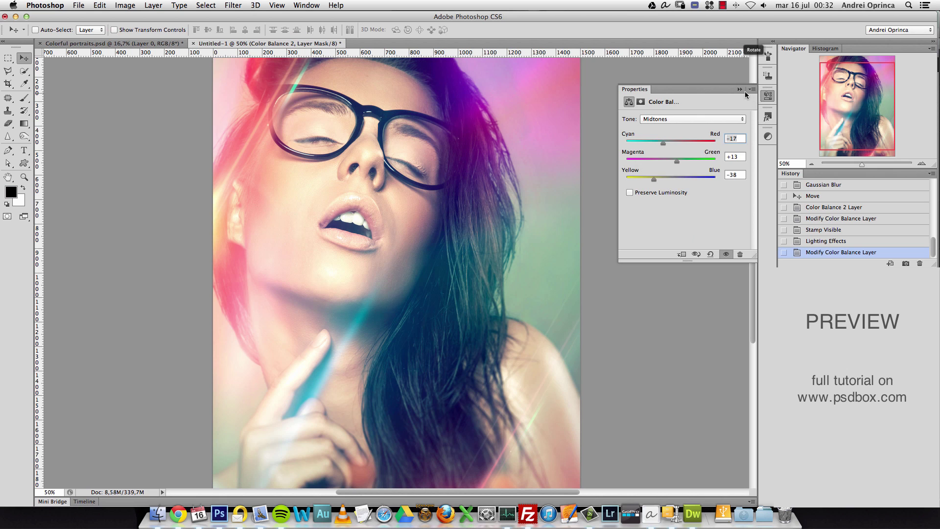
{"action": "left_click", "coordinate": [740, 95]}
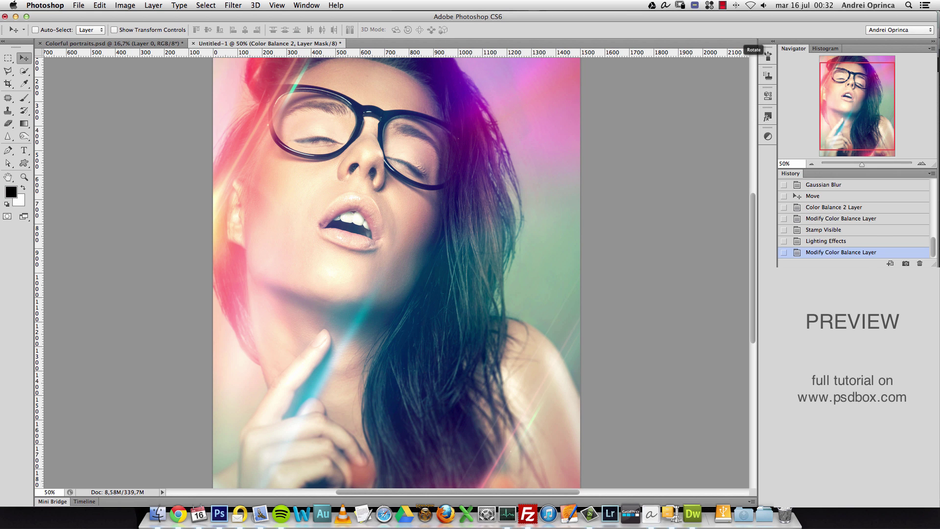
Reset Color Balance 2 and shift its midtones toward cyan, green and blue
{"action": "scroll", "coordinate": [854, 218], "scroll_direction": "up", "scroll_amount": 2}
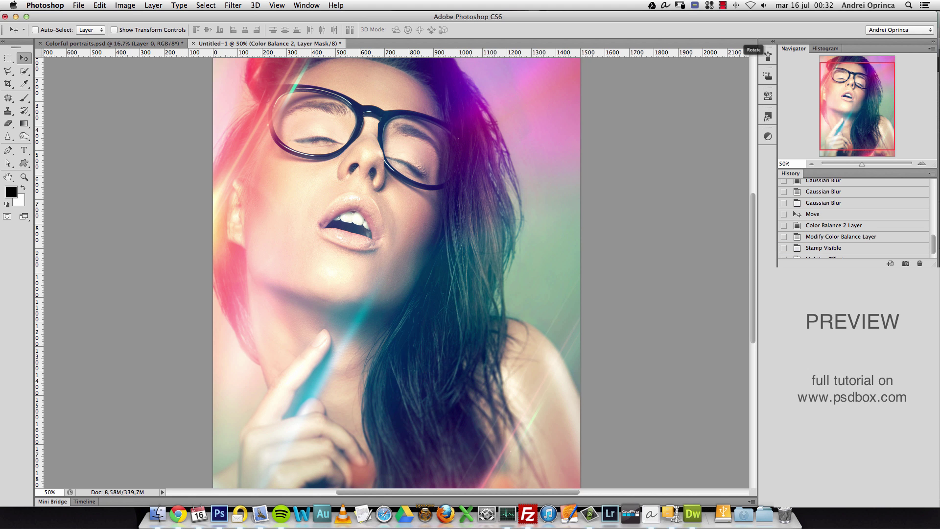
{"action": "left_click", "coordinate": [767, 96]}
{"action": "left_click", "coordinate": [710, 254]}
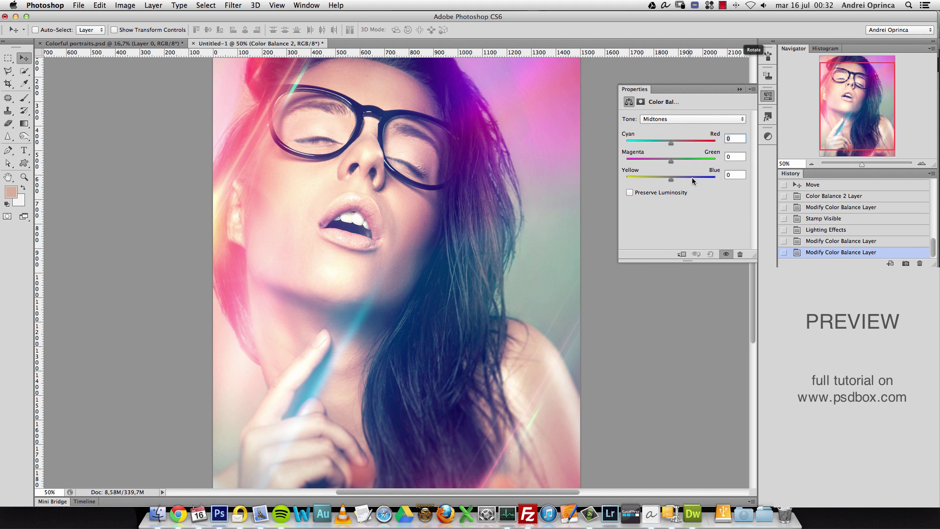
{"action": "left_click_drag", "start_coordinate": [680, 161], "coordinate": [648, 142]}
{"action": "left_click_drag", "start_coordinate": [671, 181], "coordinate": [687, 179]}
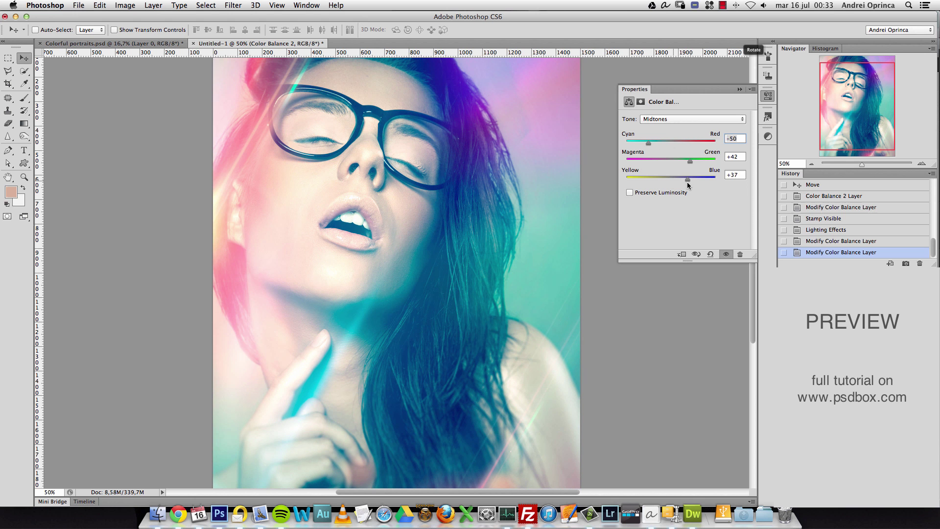
Try shadow shifts toward red, blue and green, then reset the Color Balance to defaults
{"action": "left_click", "coordinate": [678, 120]}
{"action": "left_click", "coordinate": [656, 111]}
{"action": "left_click_drag", "start_coordinate": [656, 142], "coordinate": [703, 142]}
{"action": "left_click_drag", "start_coordinate": [670, 179], "coordinate": [674, 161]}
{"action": "left_click", "coordinate": [905, 263]}
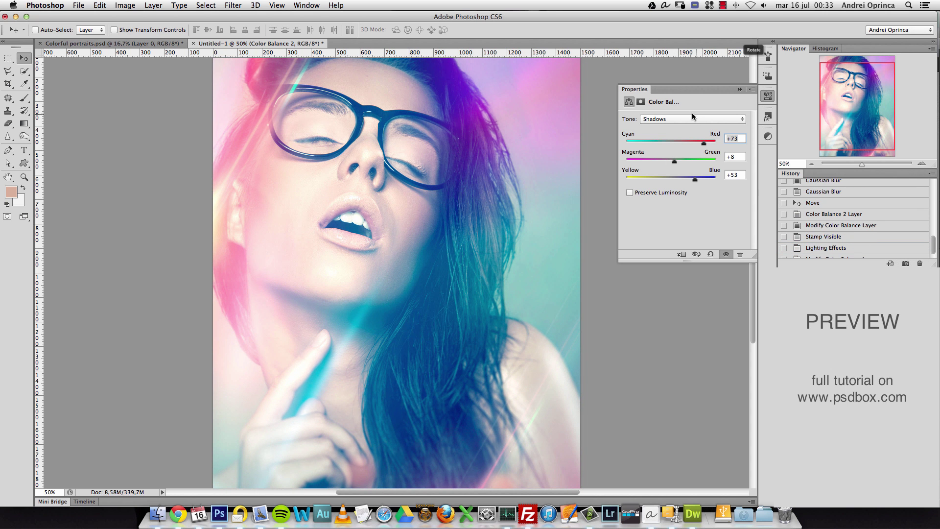
{"action": "left_click", "coordinate": [710, 254]}
Try highlight shifts toward cyan and yellow, return to Midtones, and collapse the panel
{"action": "left_click", "coordinate": [679, 120]}
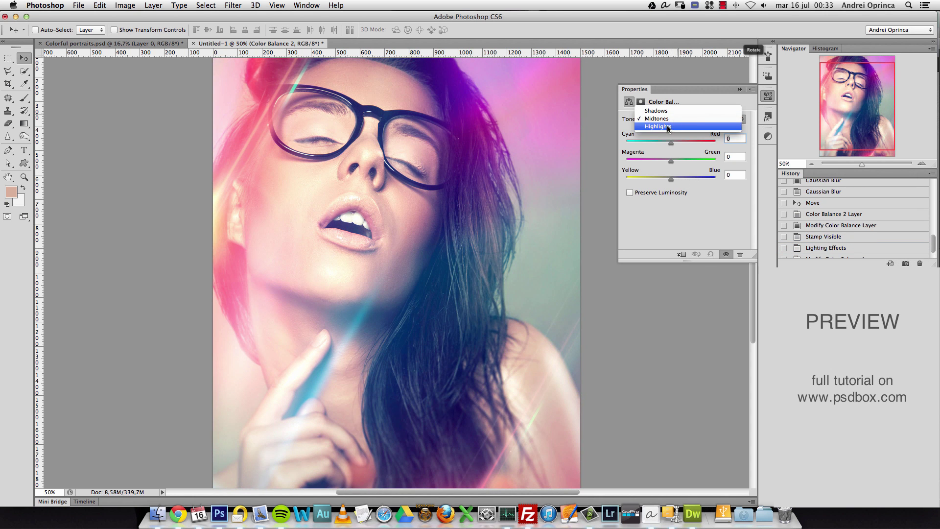
{"action": "left_click", "coordinate": [668, 127]}
{"action": "left_click_drag", "start_coordinate": [645, 146], "coordinate": [646, 146]}
{"action": "left_click_drag", "start_coordinate": [670, 179], "coordinate": [652, 142]}
{"action": "left_click", "coordinate": [680, 122]}
{"action": "left_click", "coordinate": [656, 111]}
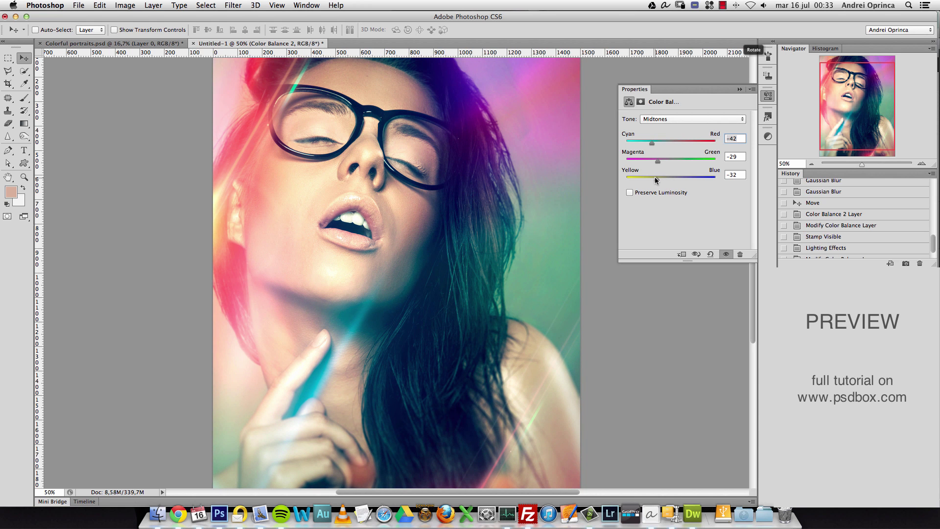
{"action": "left_click", "coordinate": [739, 89]}
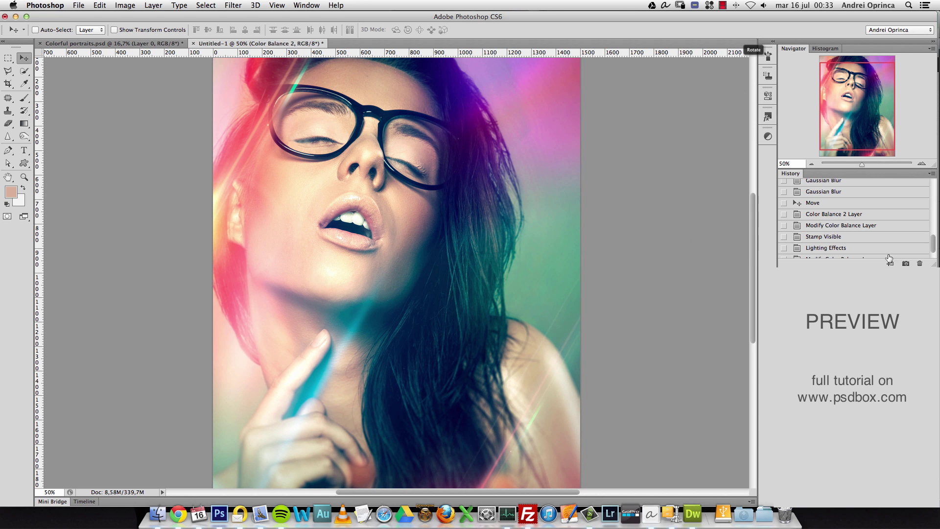
{"action": "scroll", "coordinate": [901, 255], "scroll_direction": "up", "scroll_amount": 2}
{"action": "left_click_drag", "start_coordinate": [930, 247], "coordinate": [931, 203]}
{"action": "left_click", "coordinate": [828, 242]}
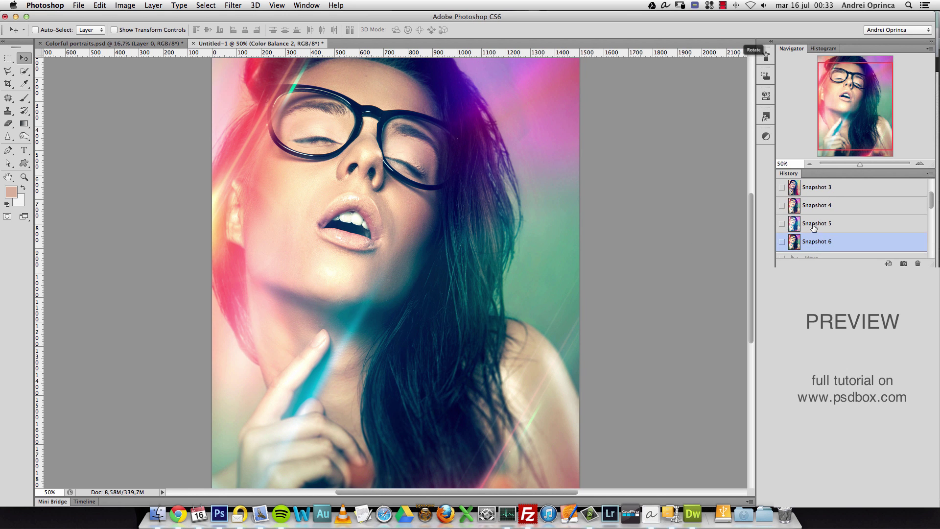
{"action": "left_click", "coordinate": [816, 225]}
{"action": "left_click", "coordinate": [819, 208]}
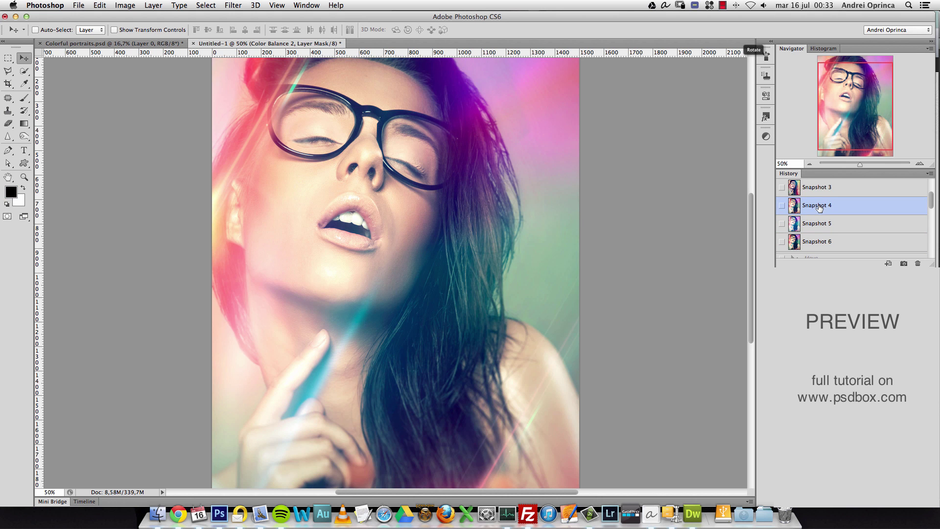
{"action": "left_click", "coordinate": [820, 194]}
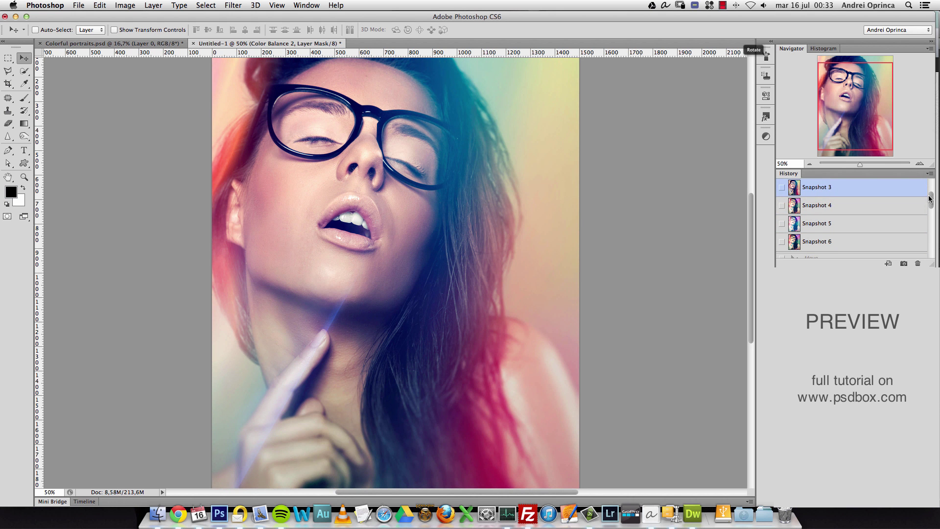
{"action": "left_click_drag", "start_coordinate": [932, 202], "coordinate": [931, 195]}
{"action": "scroll", "coordinate": [843, 195], "scroll_direction": "up", "scroll_amount": 1}
{"action": "left_click", "coordinate": [836, 196]}
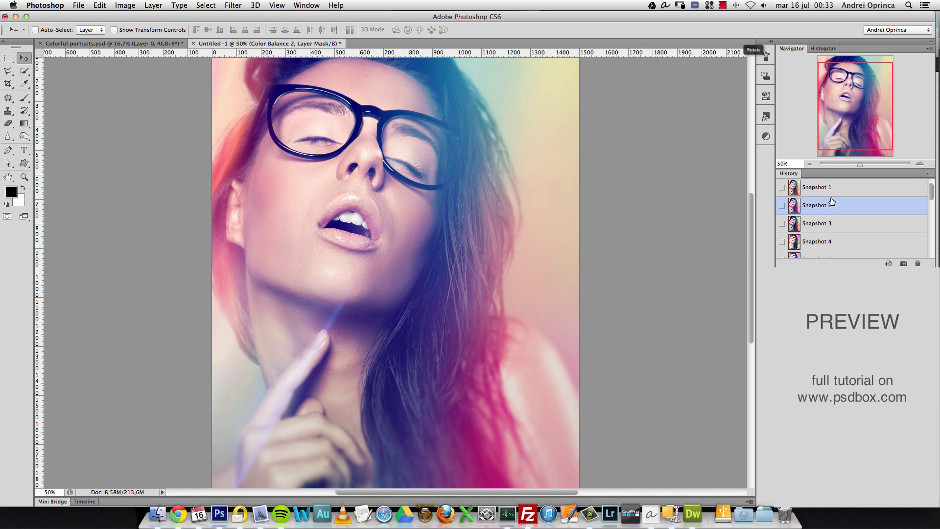
{"action": "scroll", "coordinate": [831, 192], "scroll_direction": "up", "scroll_amount": 1}
{"action": "left_click", "coordinate": [809, 164]}
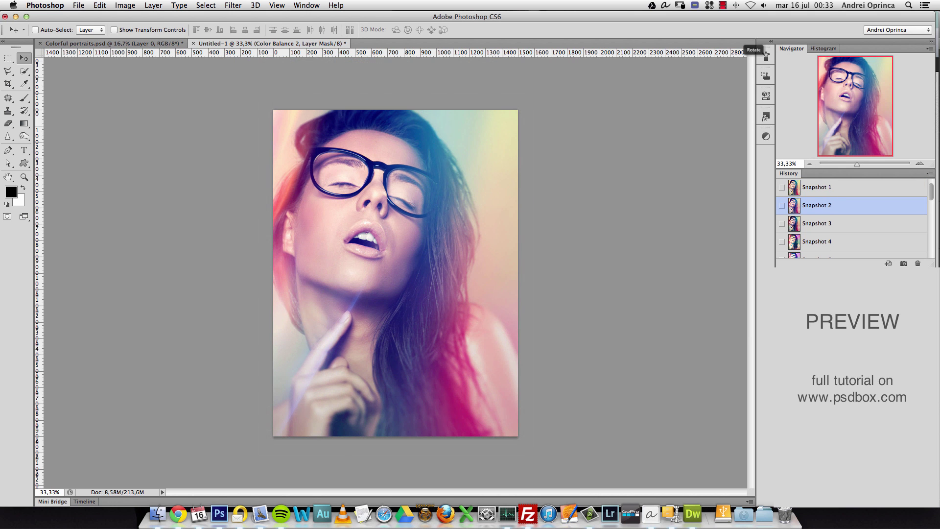
{"action": "left_click", "coordinate": [814, 224]}
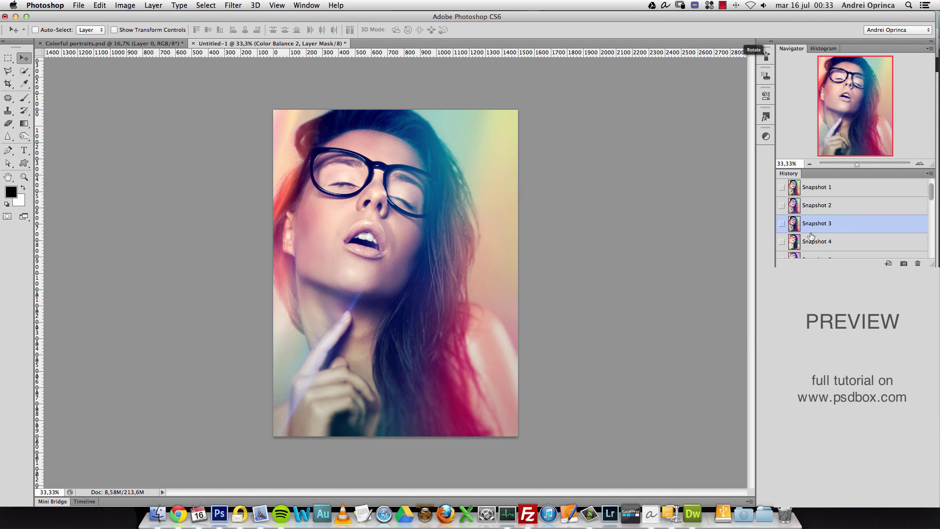
{"action": "left_click", "coordinate": [815, 241]}
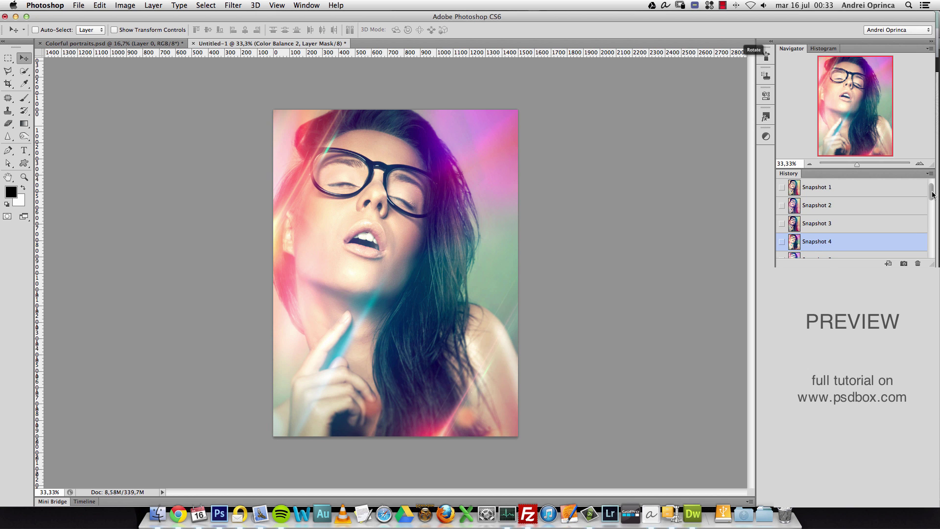
{"action": "left_click_drag", "start_coordinate": [932, 195], "coordinate": [924, 206]}
{"action": "left_click", "coordinate": [857, 203]}
{"action": "left_click", "coordinate": [827, 220]}
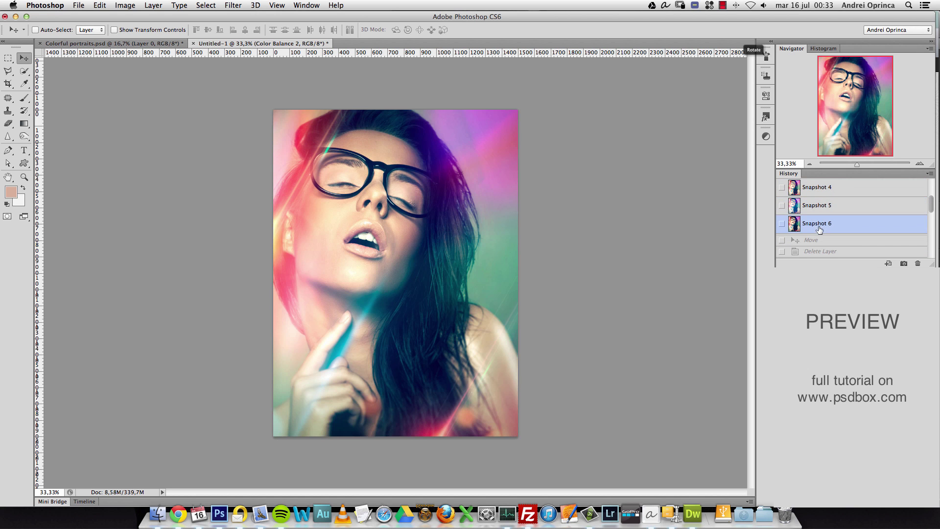
{"action": "key", "text": "super+plus"}
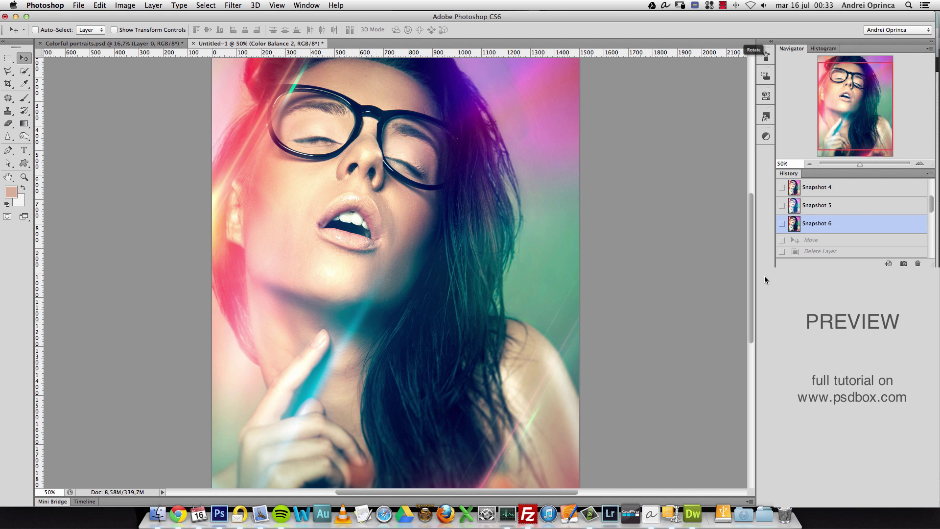